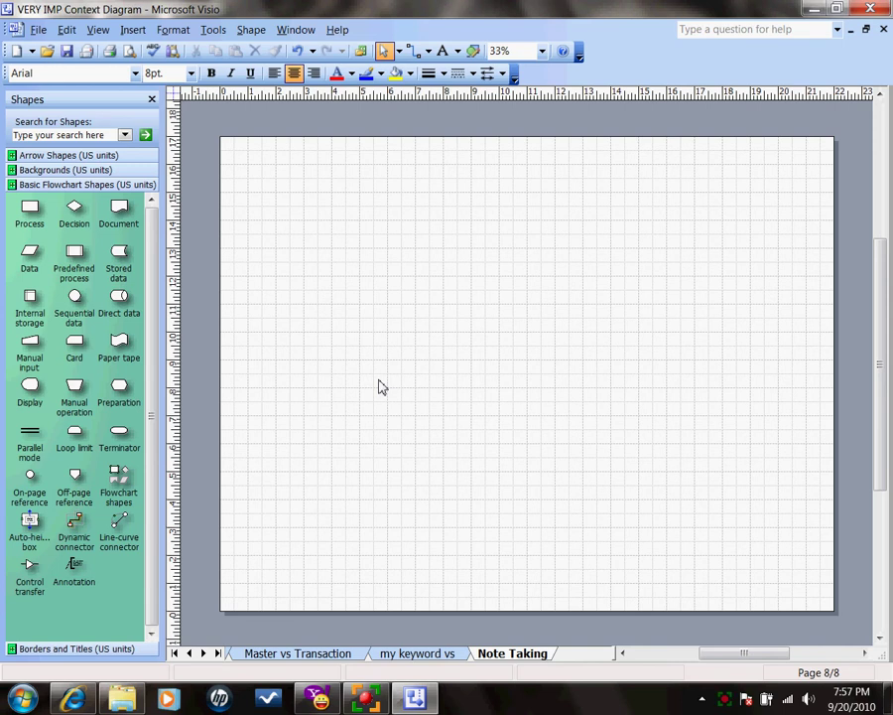
- Zoom to 50% and scroll up until the '4 ways rec entry' notes list is visible
scroll(382, 387, up, 1)
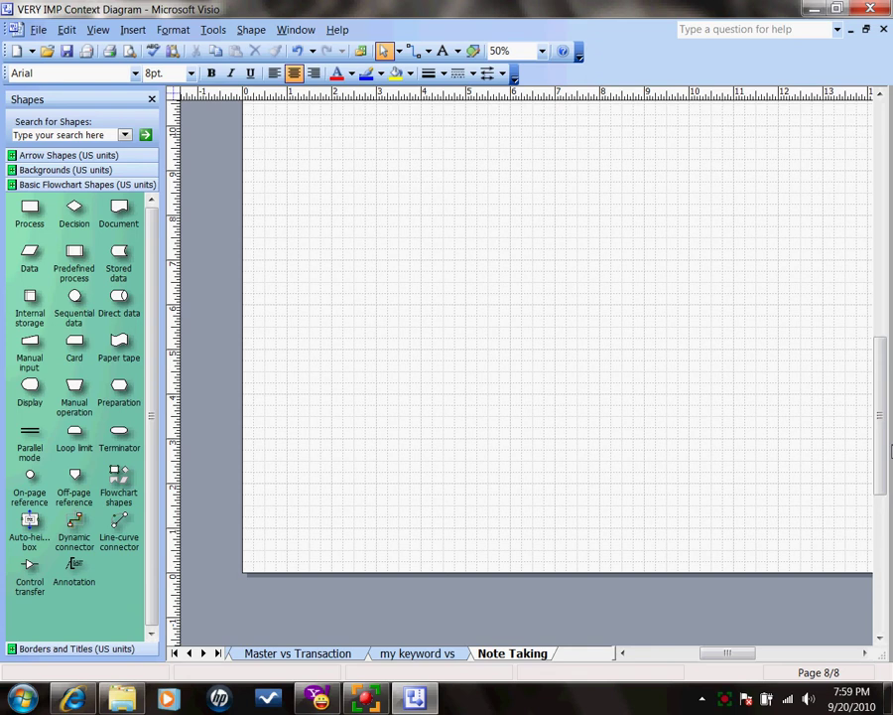
drag(878, 377, 890, 289)
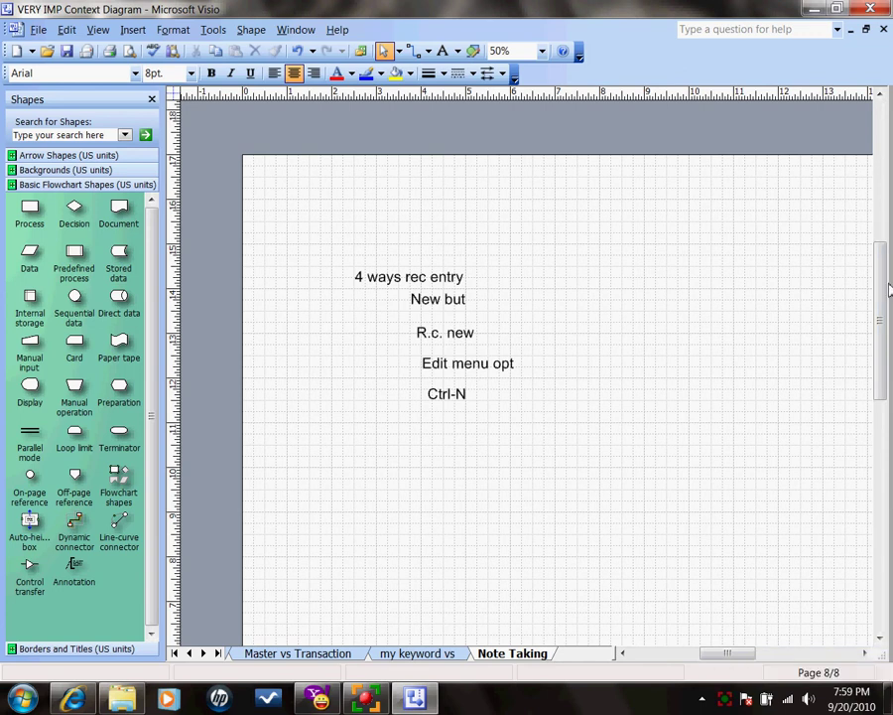
- Complete the 'New but' note so it reads 'New button'
double_click(470, 300)
click(476, 302)
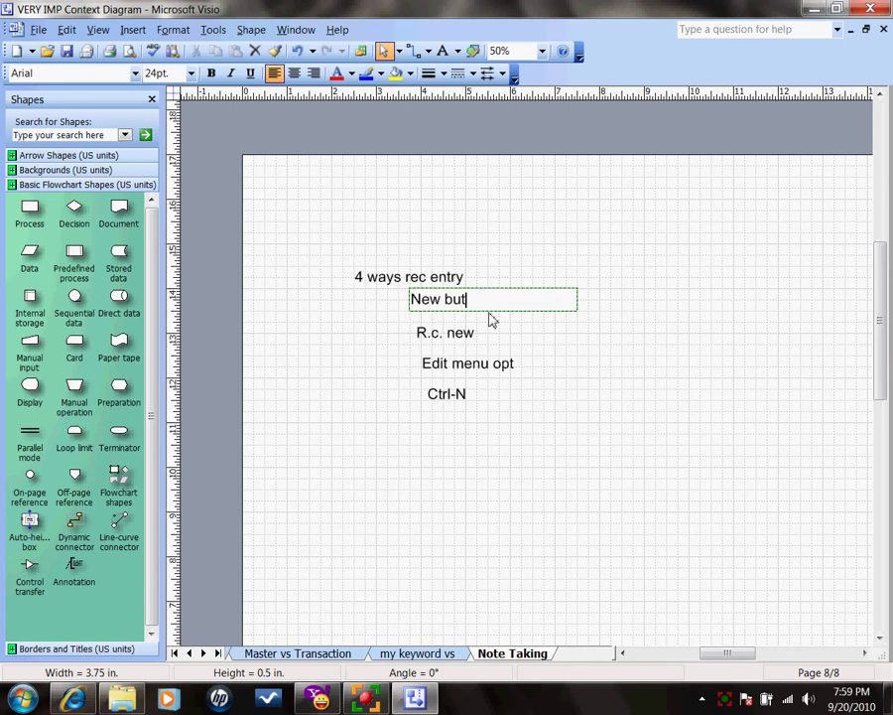
text(ton)
click(455, 341)
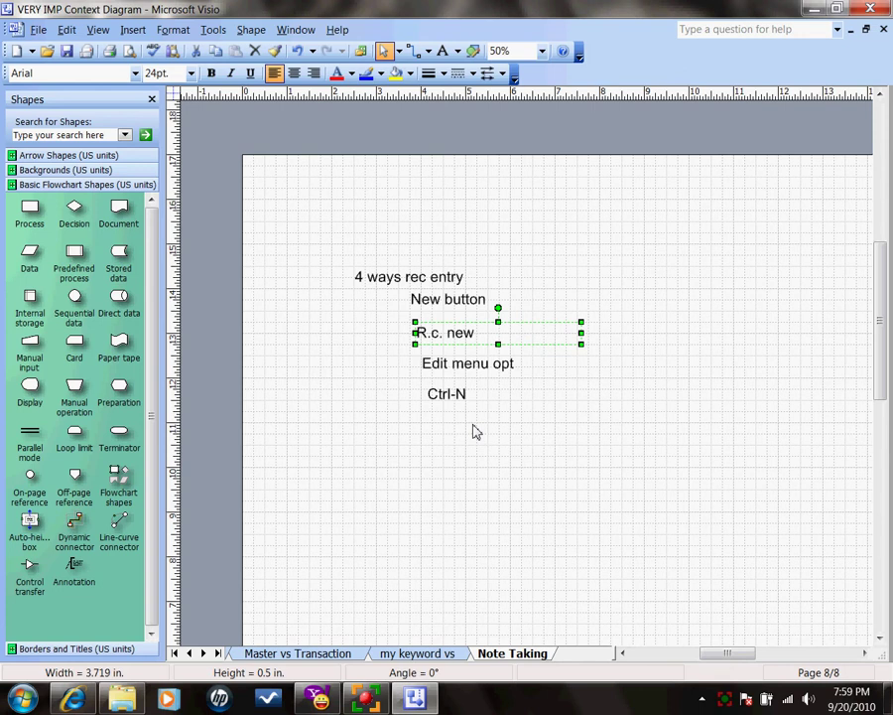
- Append '- only dedi clnt' to the Ctrl-N note
click(457, 365)
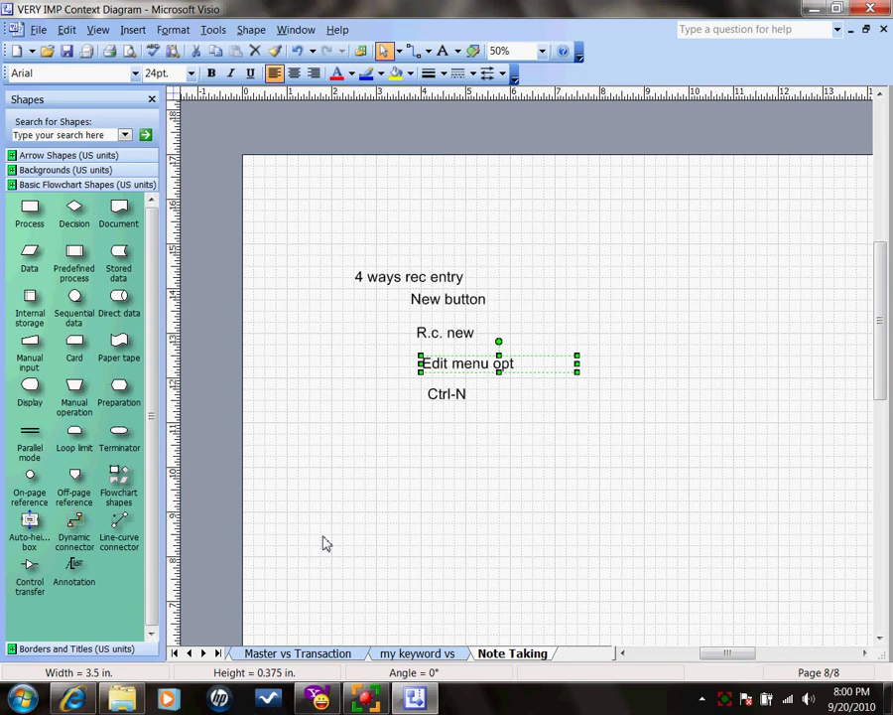
click(442, 395)
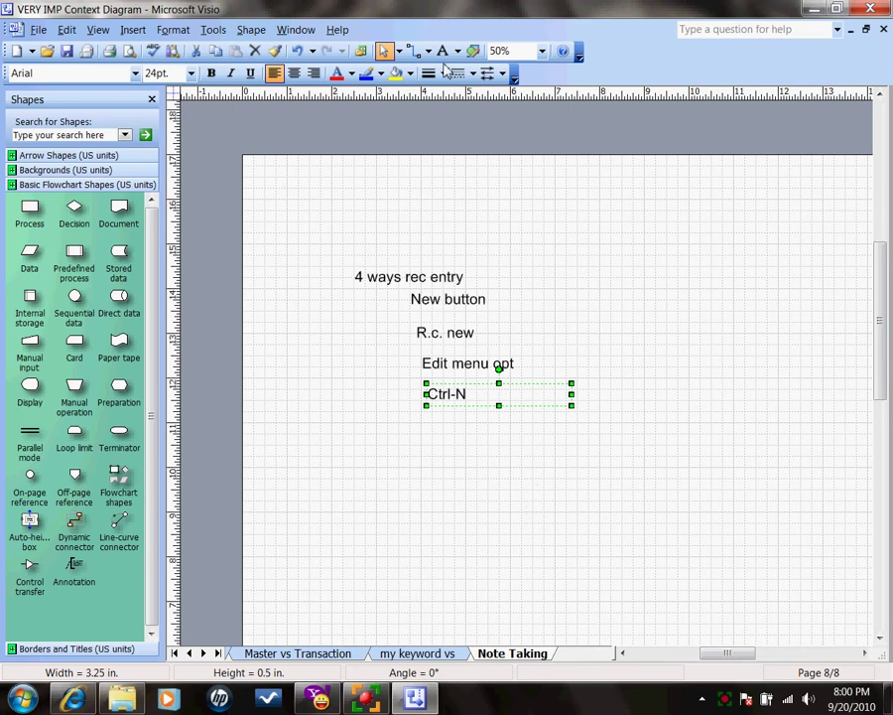
click(415, 51)
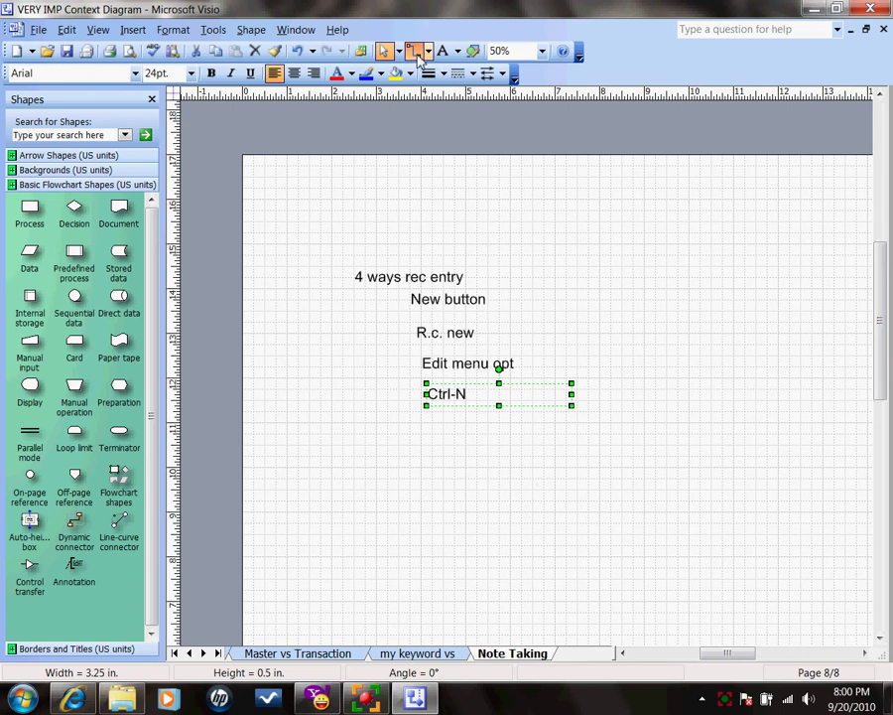
click(484, 407)
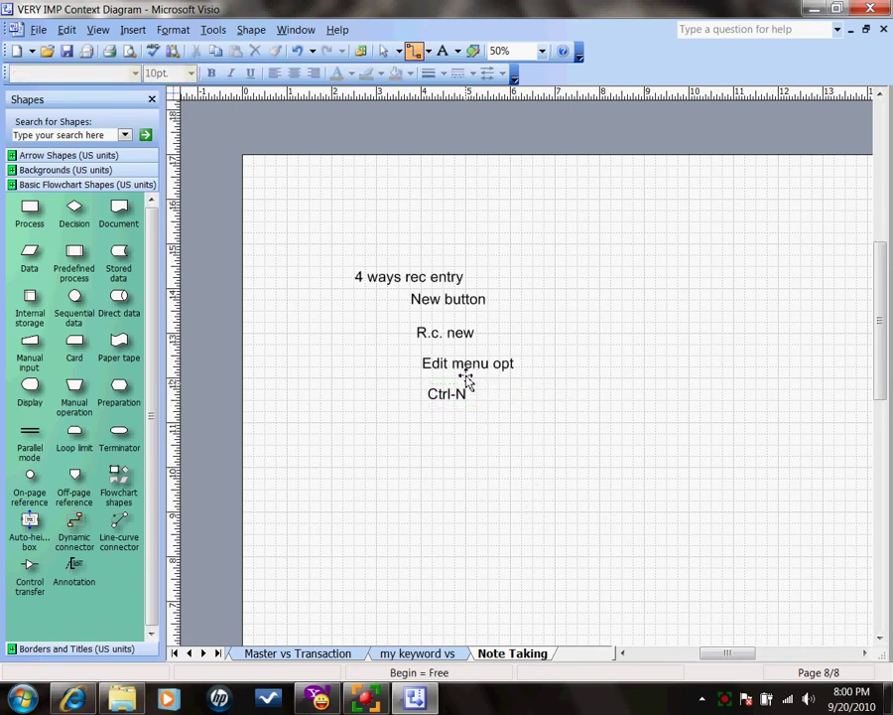
click(384, 50)
click(452, 397)
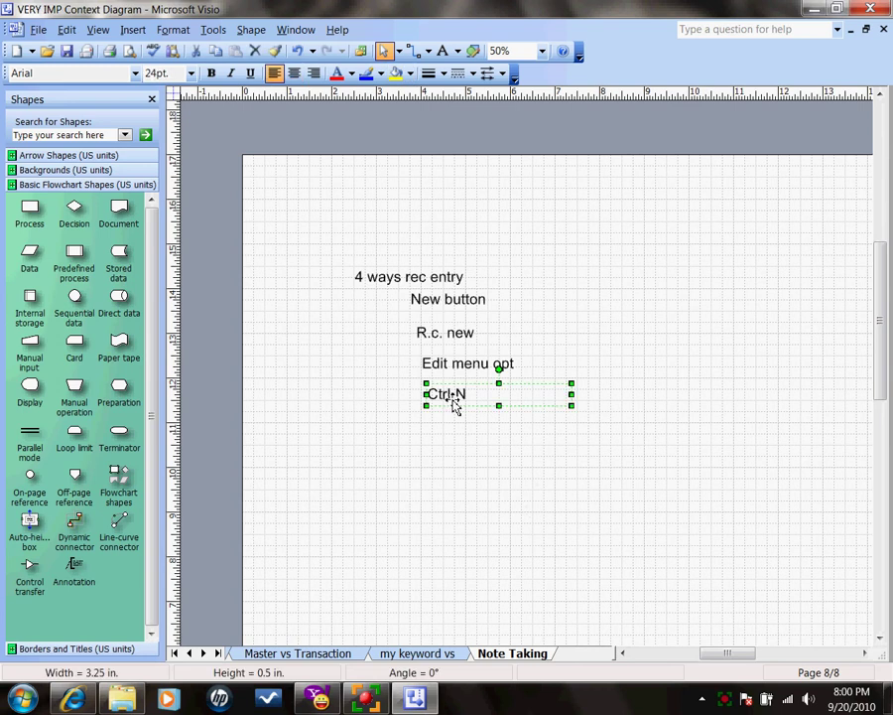
double_click(492, 395)
click(492, 395)
text(- only dedi clnt)
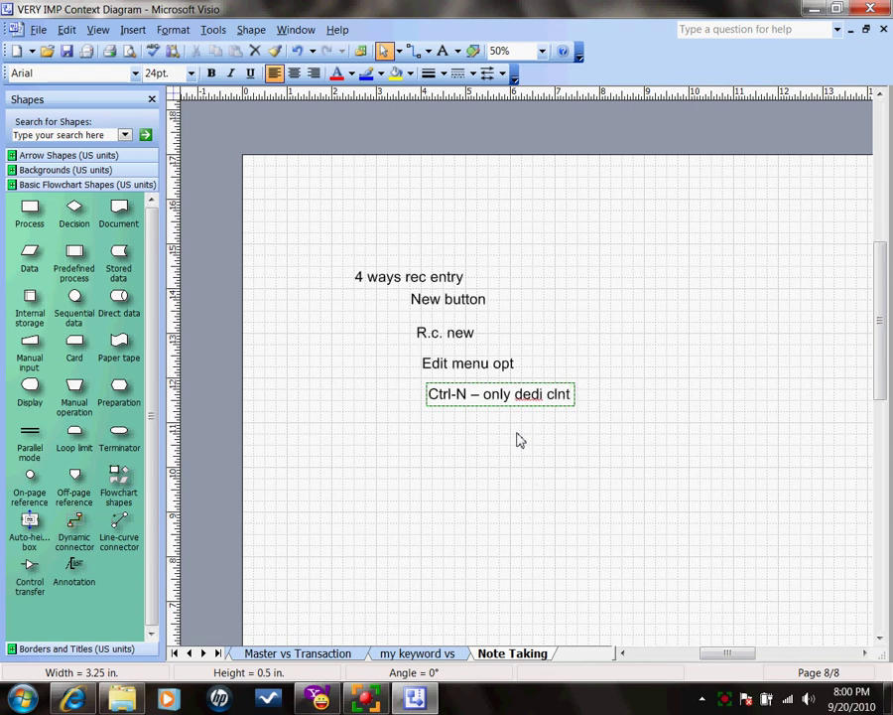
- Finish editing the 'Ctrl-N – only dedi clnt' note
click(511, 435)
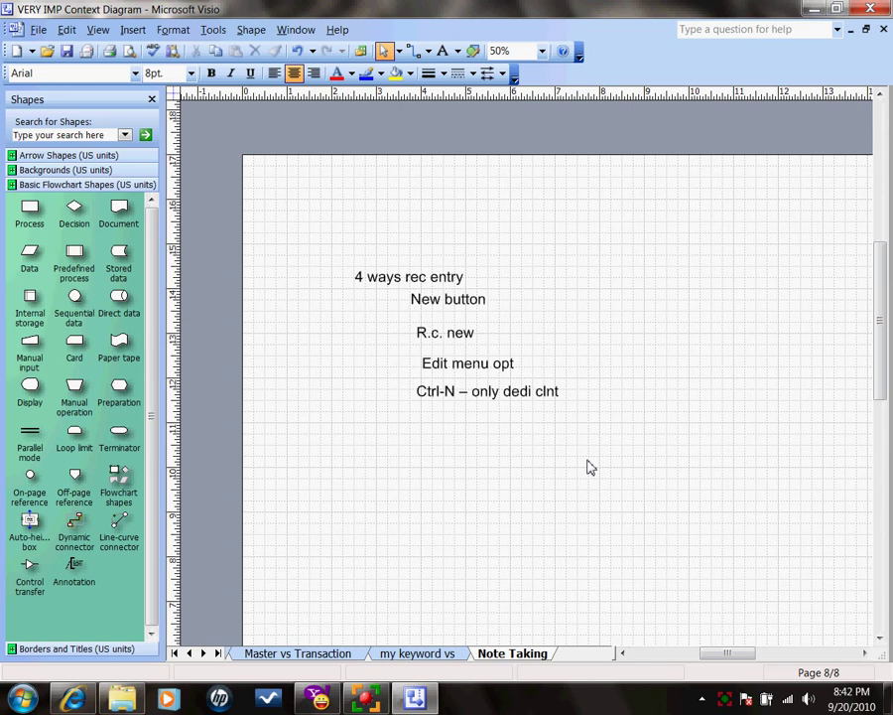
- Place the 'Ctrl-N – only dedi clnt' note directly beneath 'Edit menu opt'
scroll(588, 463, down, 3)
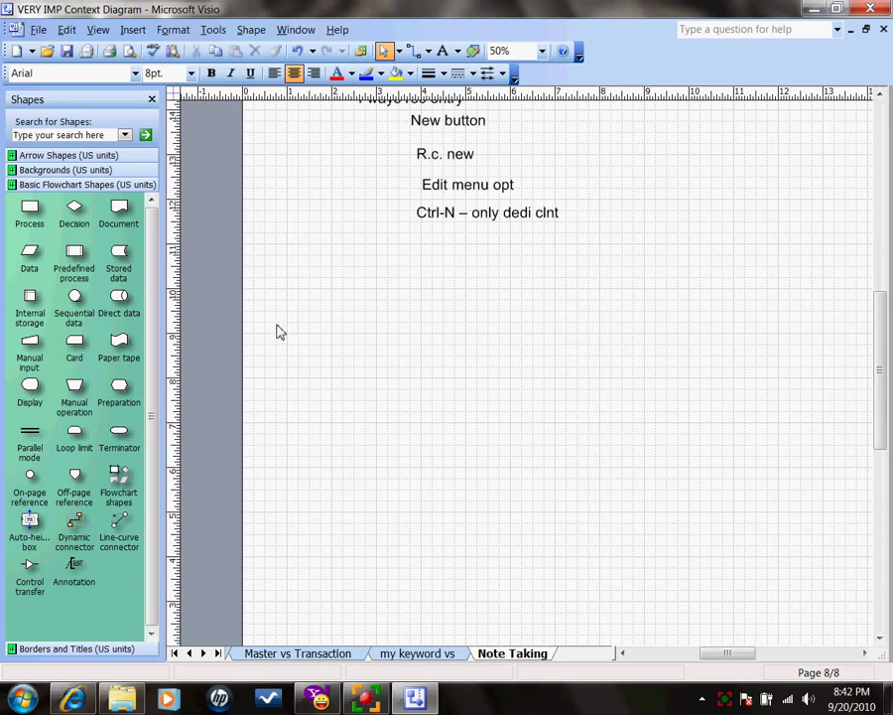
drag(425, 221, 310, 335)
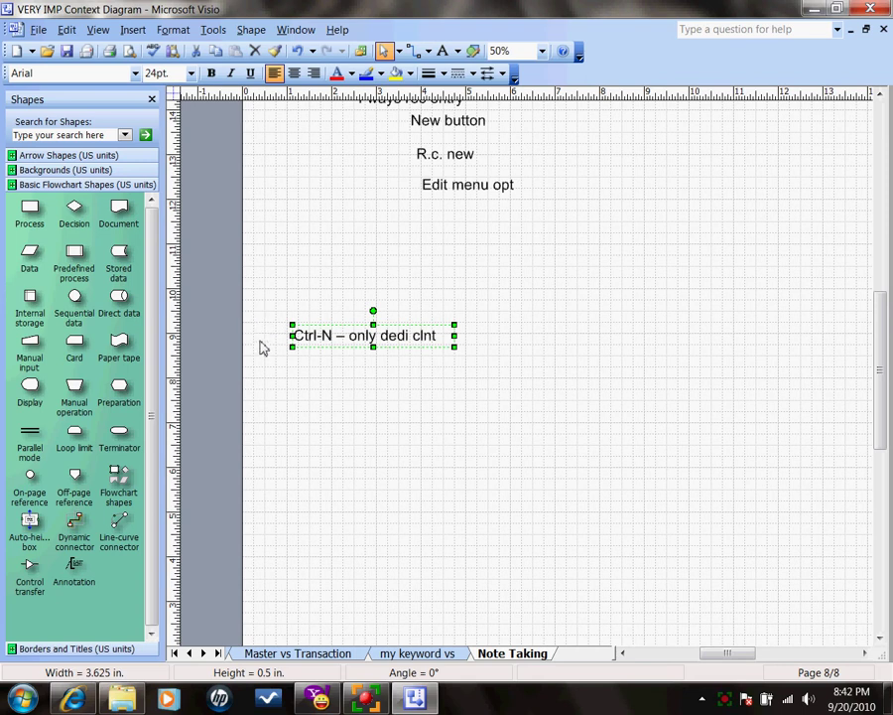
drag(313, 341, 432, 224)
scroll(513, 371, down, 3)
mouse_move(728, 653)
mouse_down()
mouse_move(788, 653)
mouse_move(741, 654)
mouse_up()
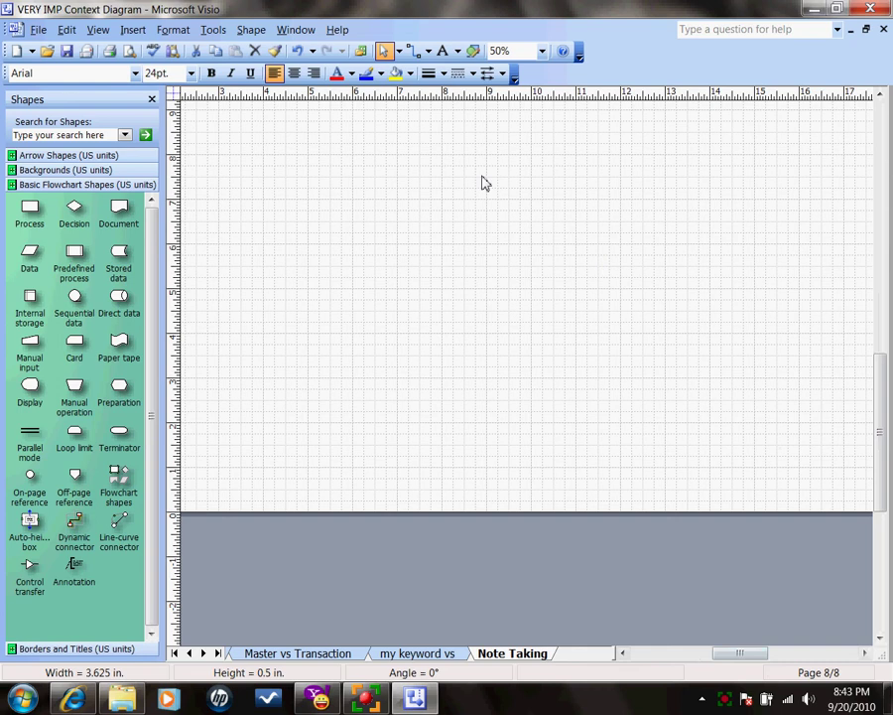
- Draw a horizontal connector and a 4.507 in vertical connector forming an L-shaped corner
click(414, 51)
drag(665, 285, 860, 295)
drag(618, 304, 631, 499)
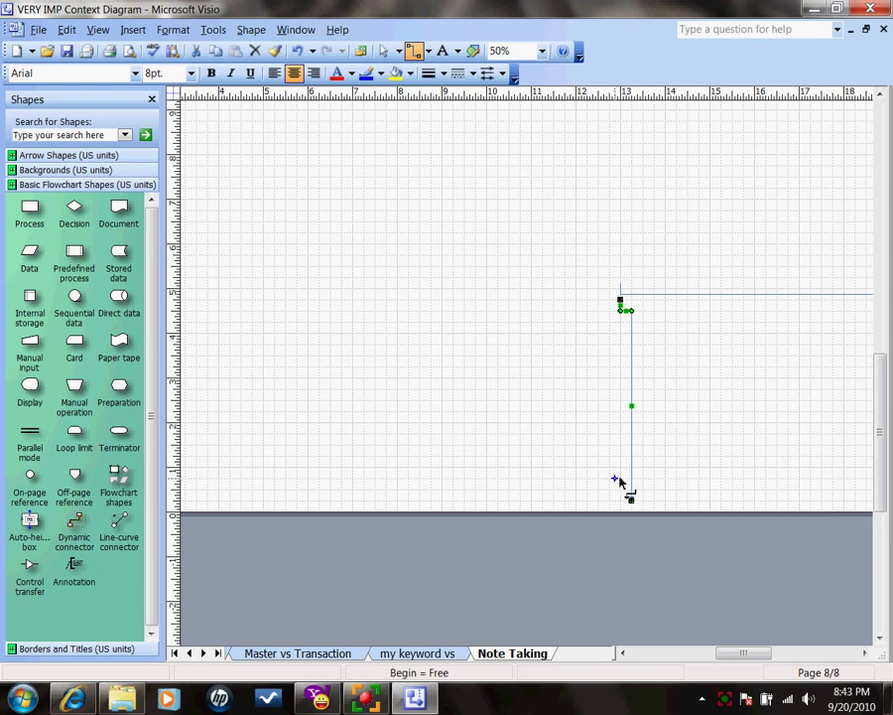
click(384, 50)
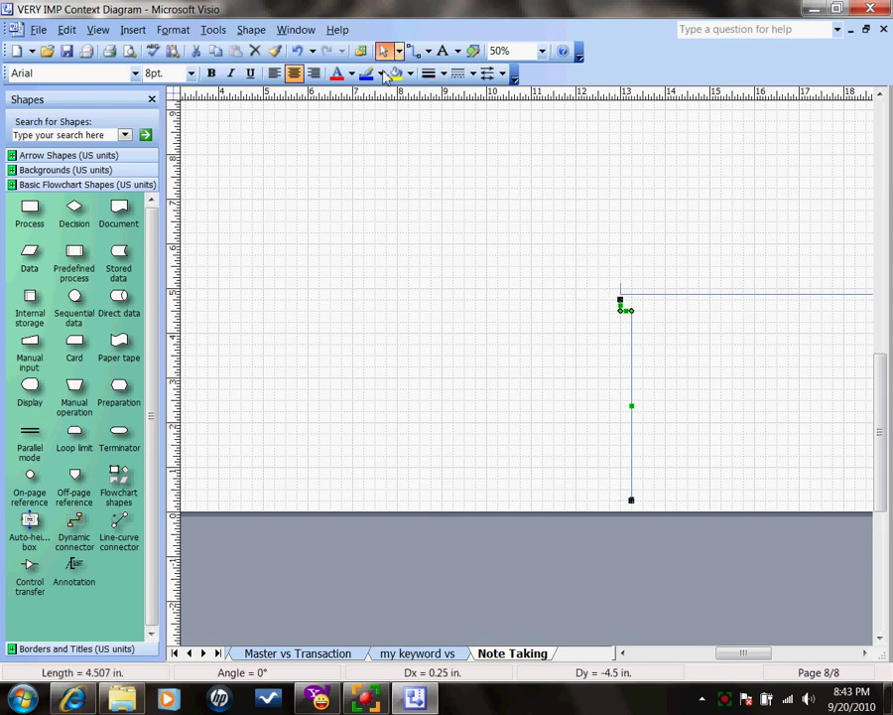
drag(756, 652, 744, 663)
- Zoom out to the Last zoom level (33%) to show the whole page
click(542, 51)
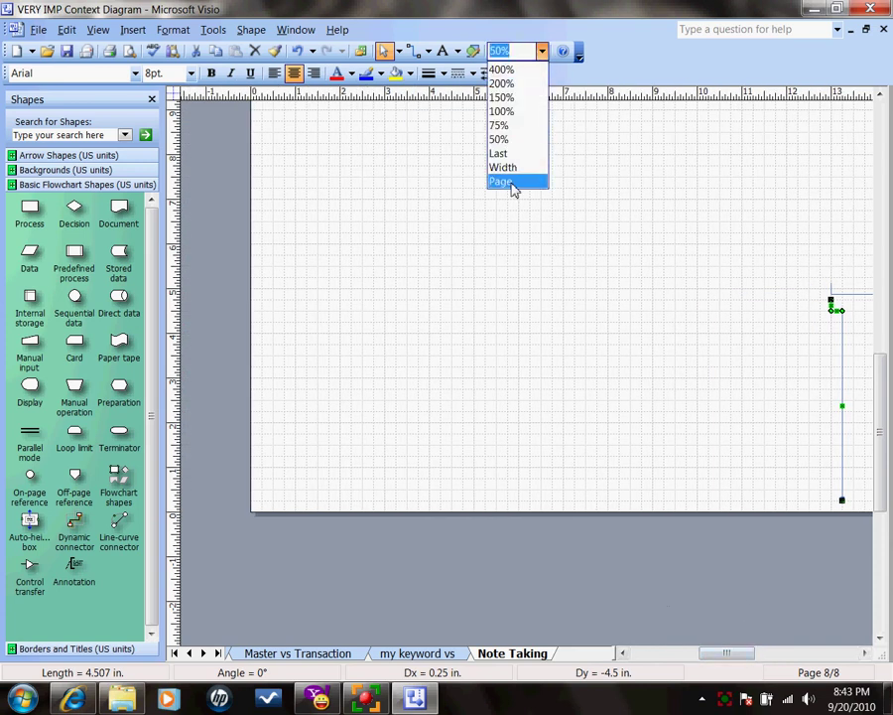
click(513, 152)
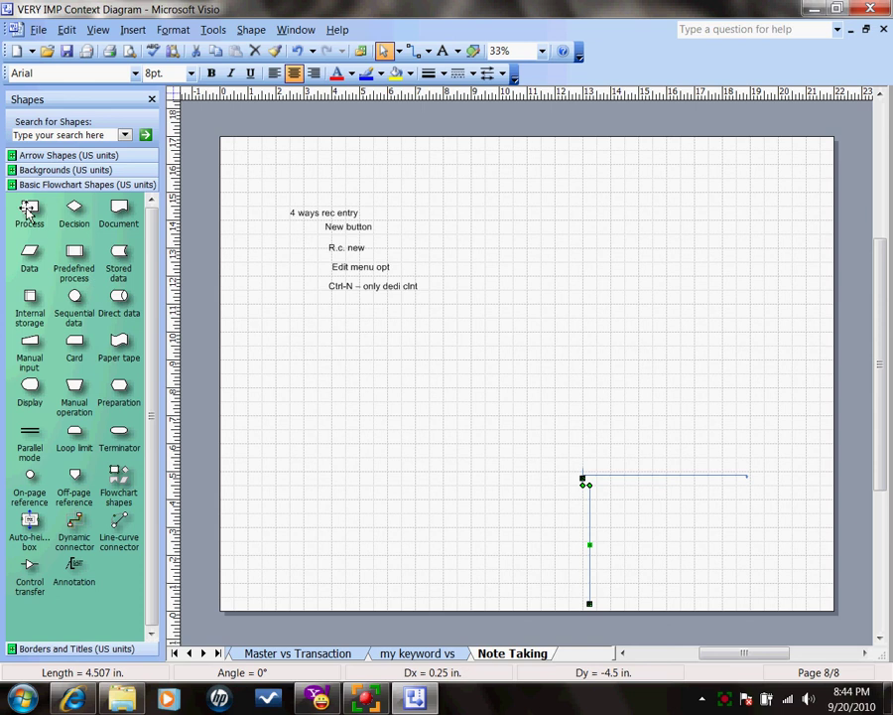
- Add an 8.125 in wide 'Topic Headings' text box near the page top and select it
click(443, 51)
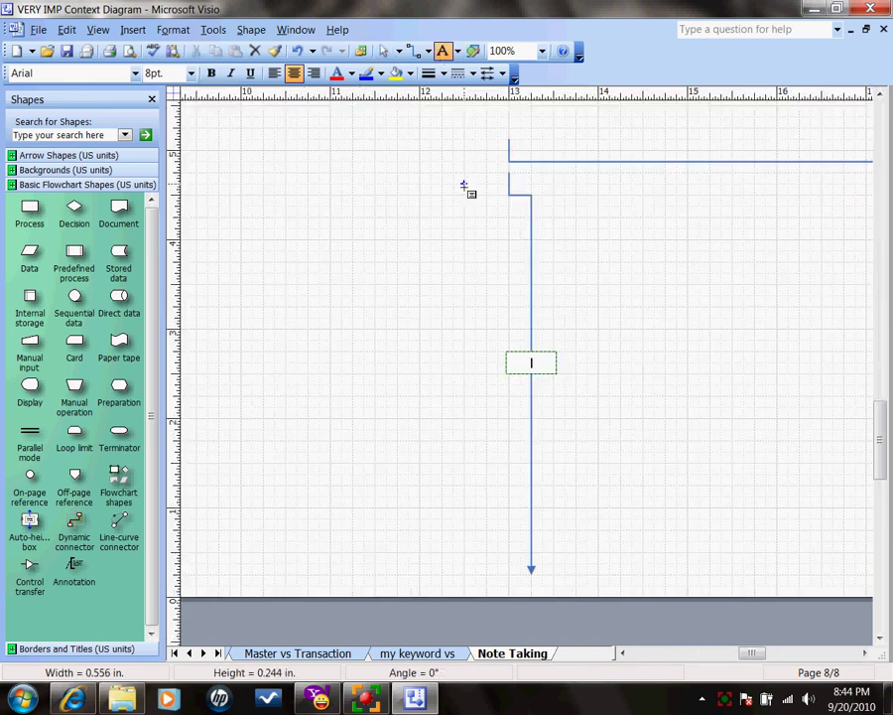
click(431, 296)
drag(510, 217, 679, 219)
text(Topic Headings)
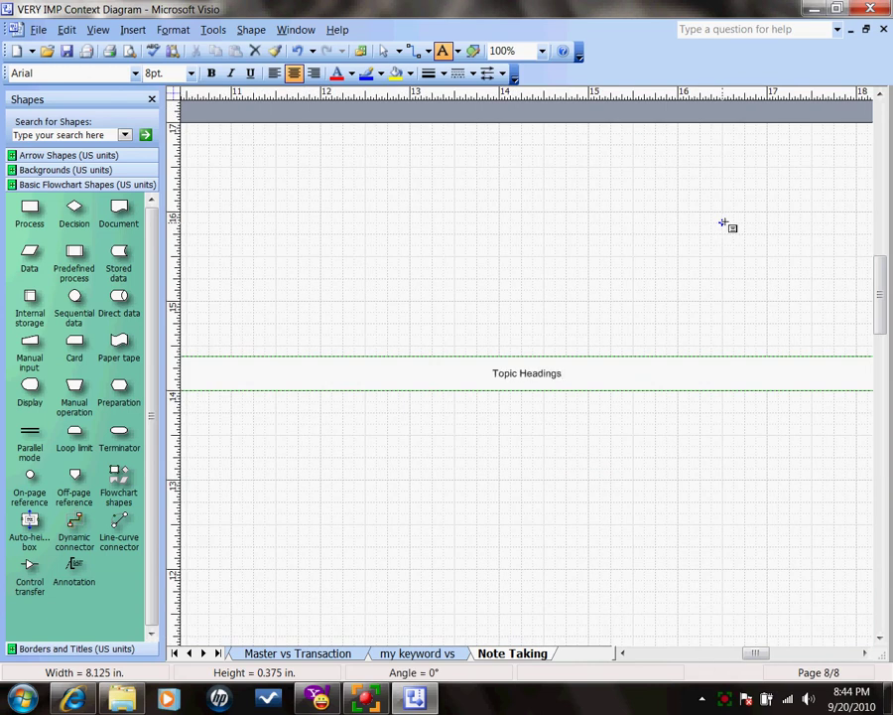
click(725, 224)
click(385, 50)
click(616, 216)
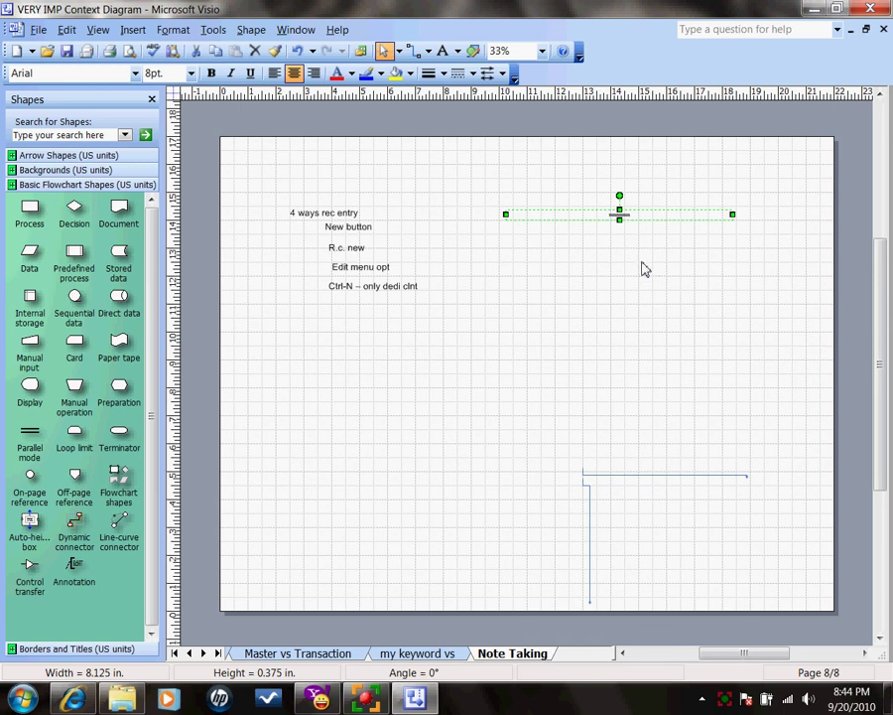
click(298, 653)
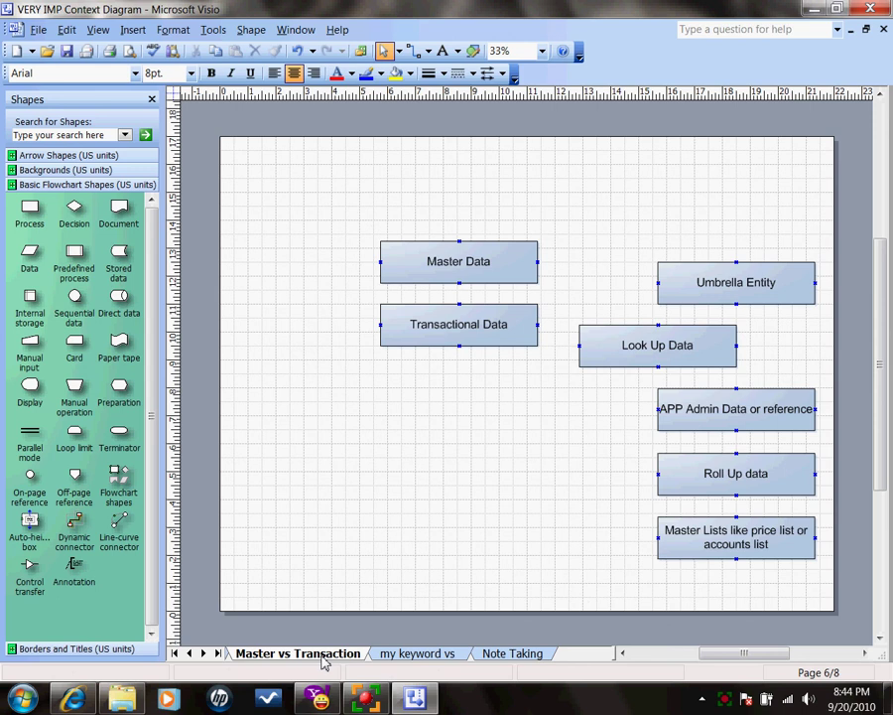
click(381, 655)
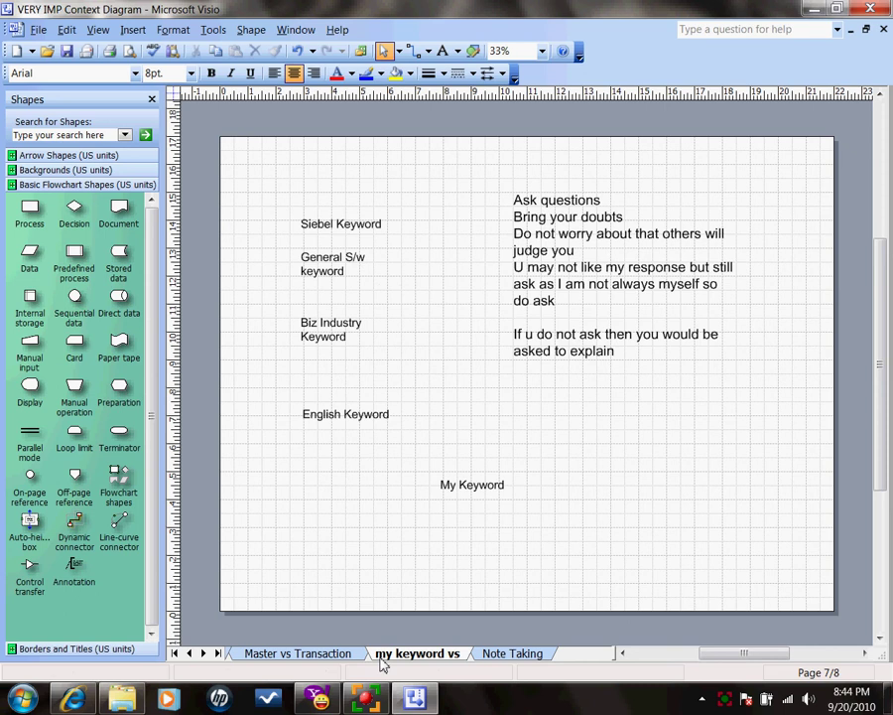
click(514, 653)
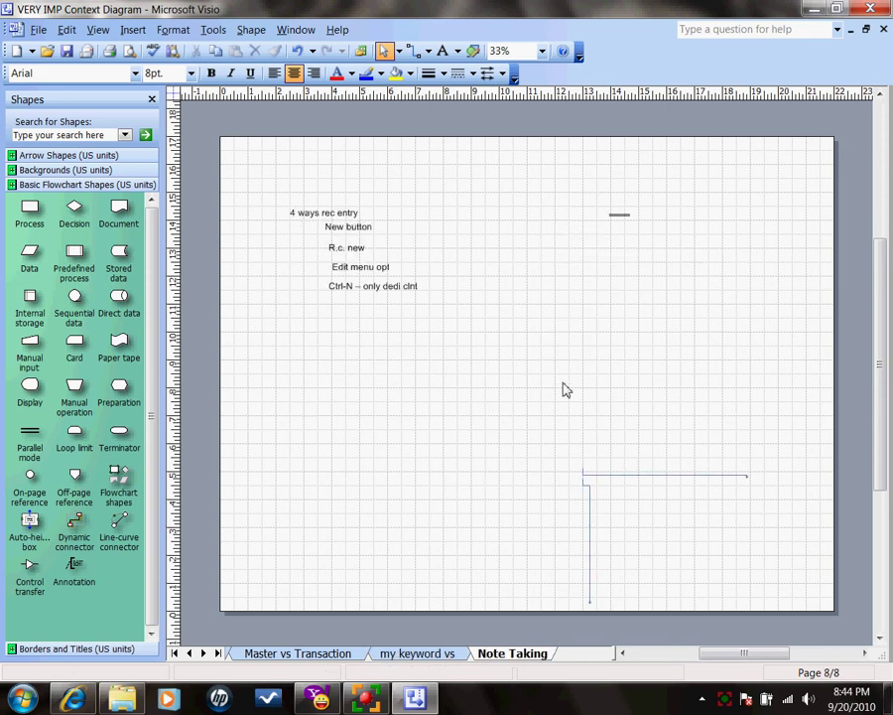